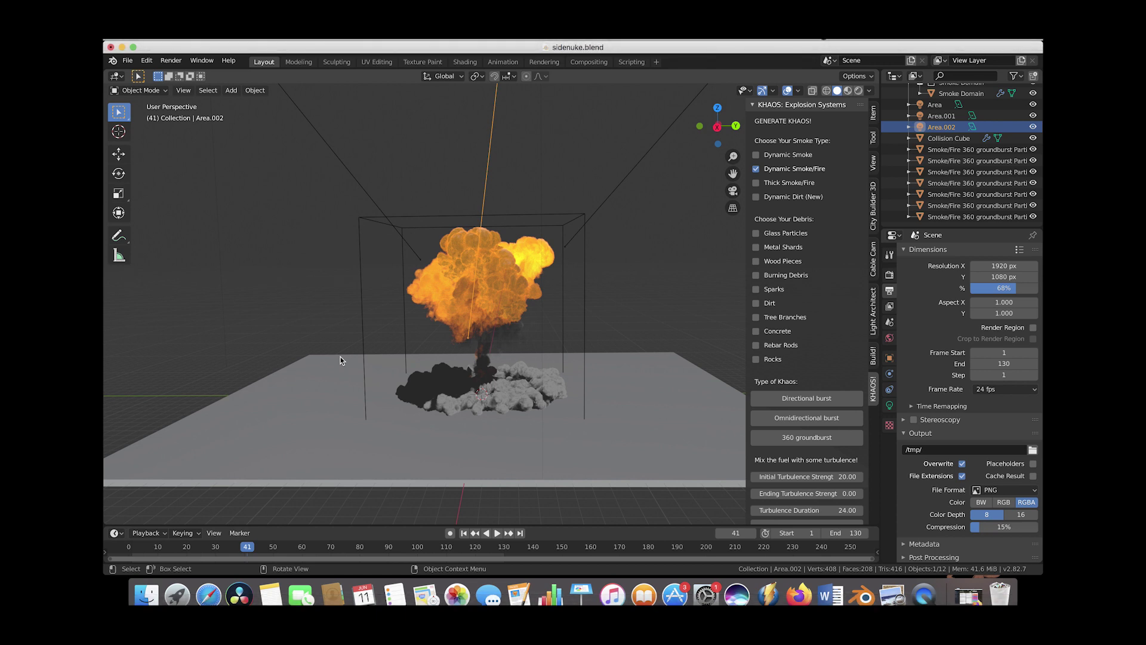
Orbit around the explosion to inspect the fireball and ground smoke, then select the smoke domain
{"action": "middle_click_drag", "start_coordinate": [341, 356], "coordinate": [537, 331]}
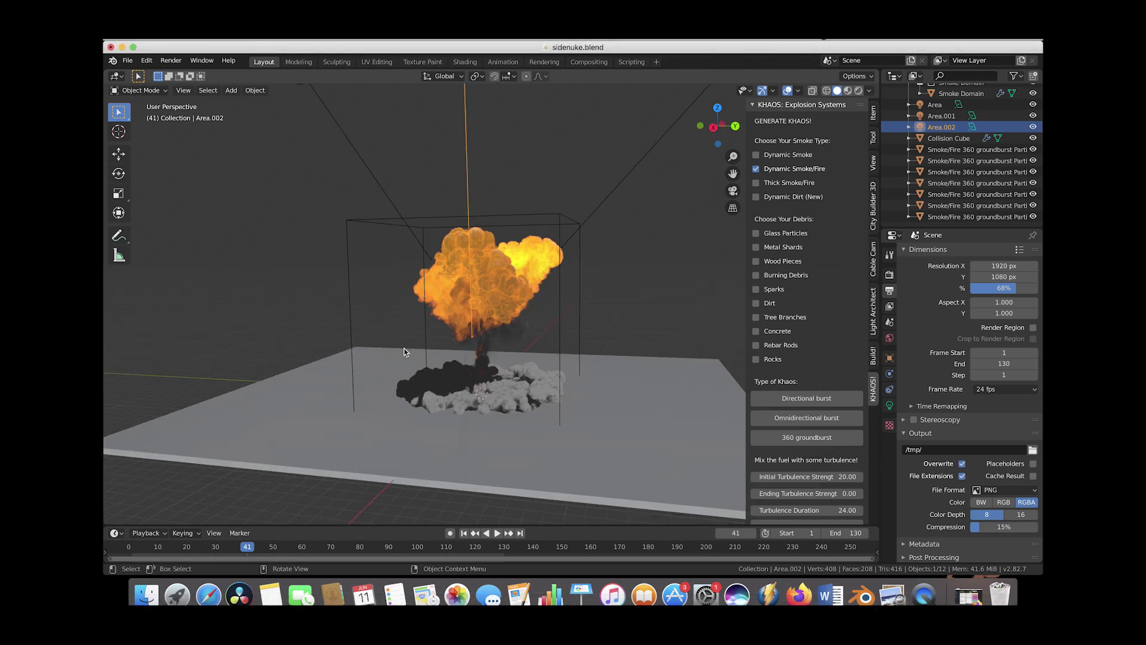
{"action": "scroll", "coordinate": [403, 351], "scroll_direction": "right", "scroll_amount": 10}
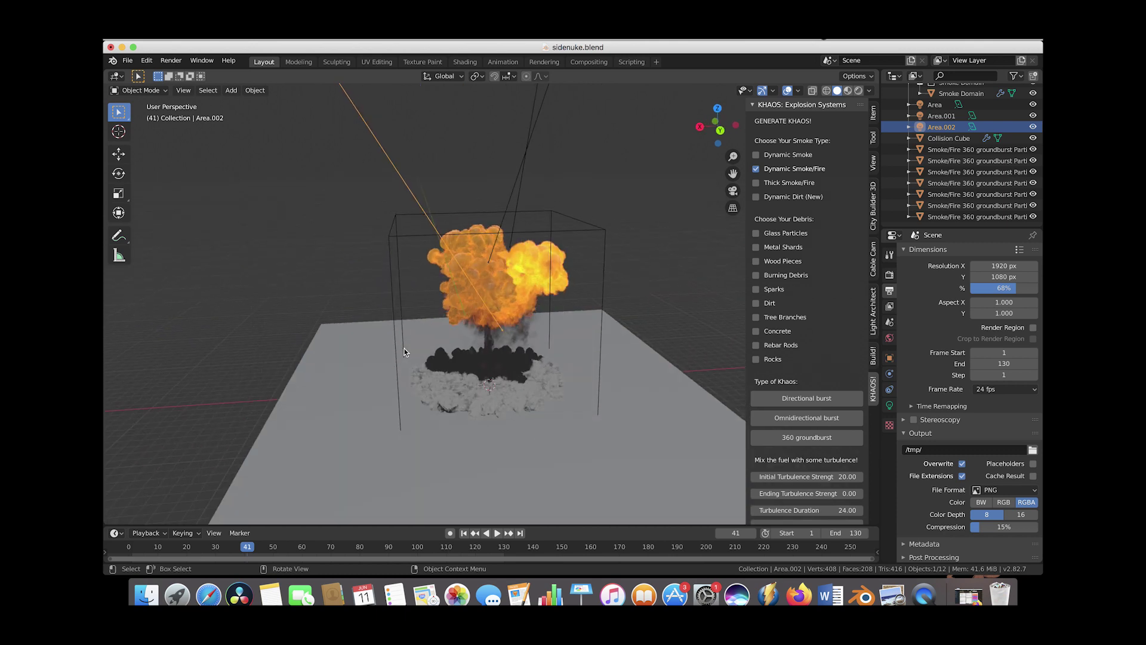
{"action": "scroll", "coordinate": [404, 352], "scroll_direction": "right", "scroll_amount": 15}
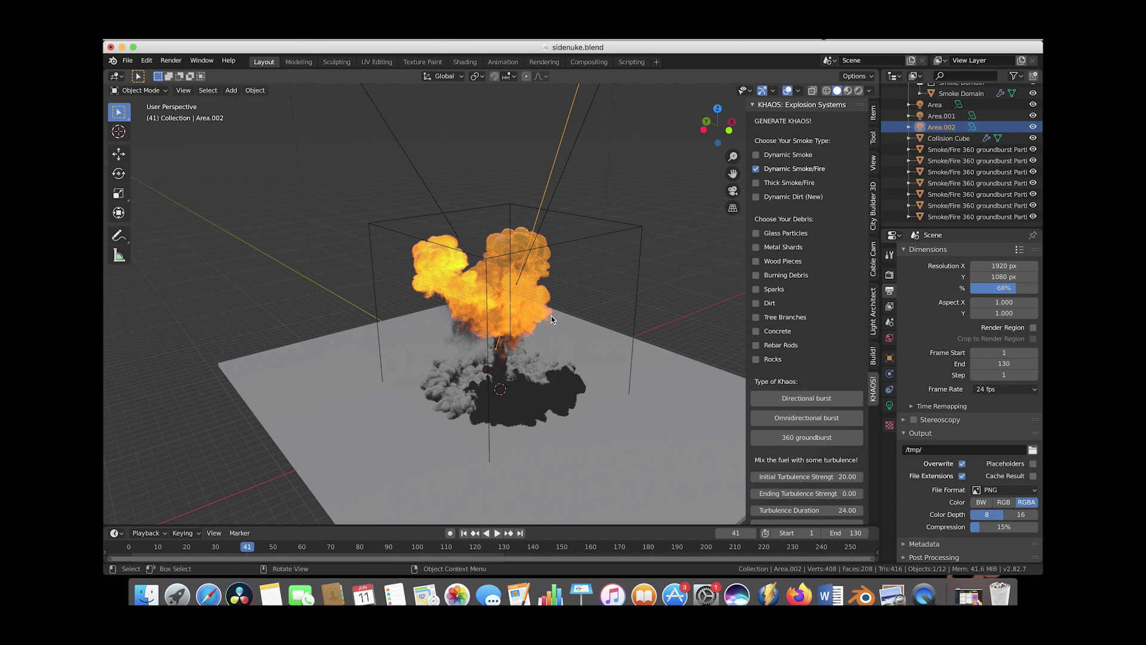
{"action": "scroll", "coordinate": [551, 316], "scroll_direction": "right", "scroll_amount": 10}
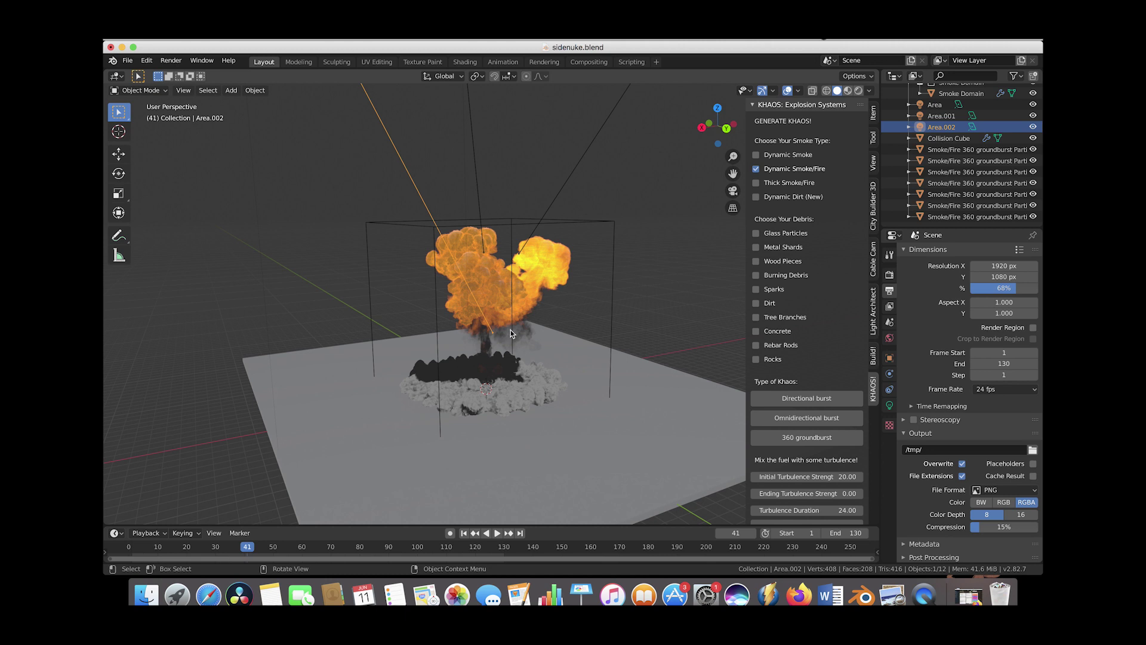
{"action": "left_click", "coordinate": [597, 222]}
Show the Smoke Domain's fluid physics settings and scroll through its Fire and Noise panels
{"action": "left_click", "coordinate": [889, 405]}
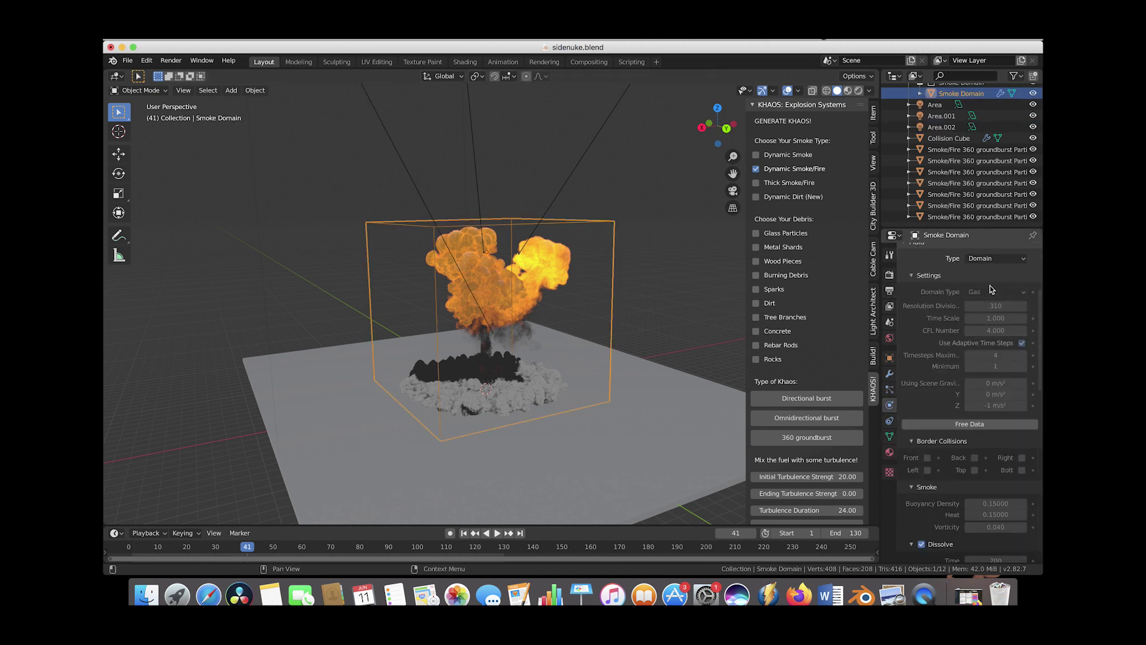
{"action": "scroll", "coordinate": [916, 421], "scroll_direction": "down", "scroll_amount": 5}
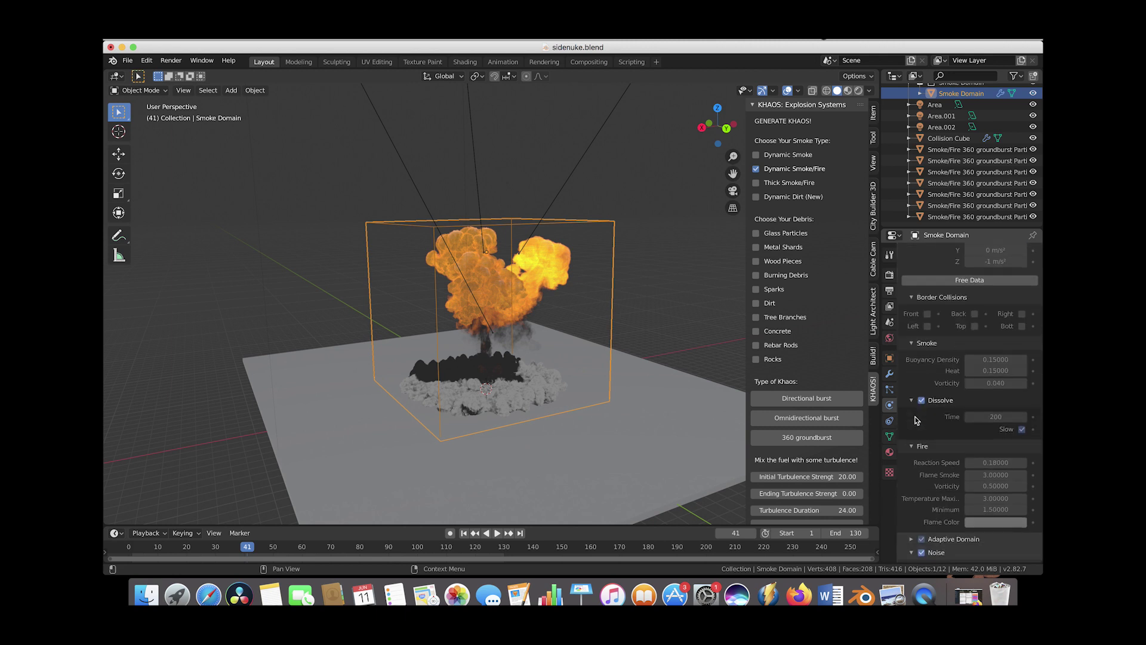
{"action": "scroll", "coordinate": [918, 424], "scroll_direction": "down", "scroll_amount": 4}
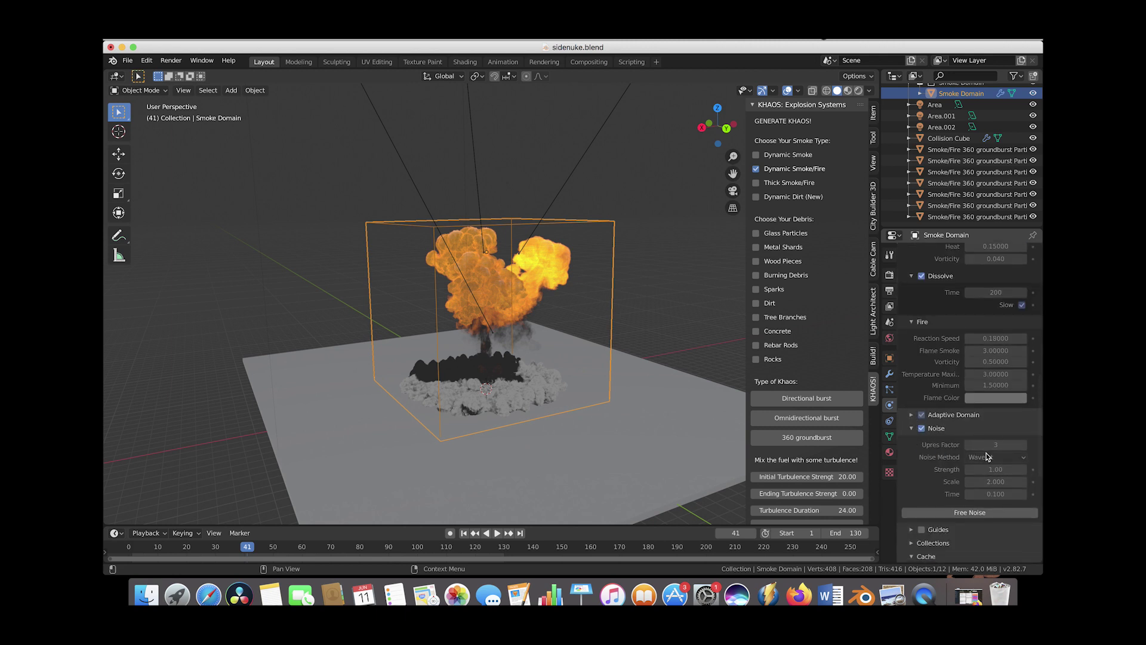
{"action": "scroll", "coordinate": [985, 405], "scroll_direction": "up", "scroll_amount": 1}
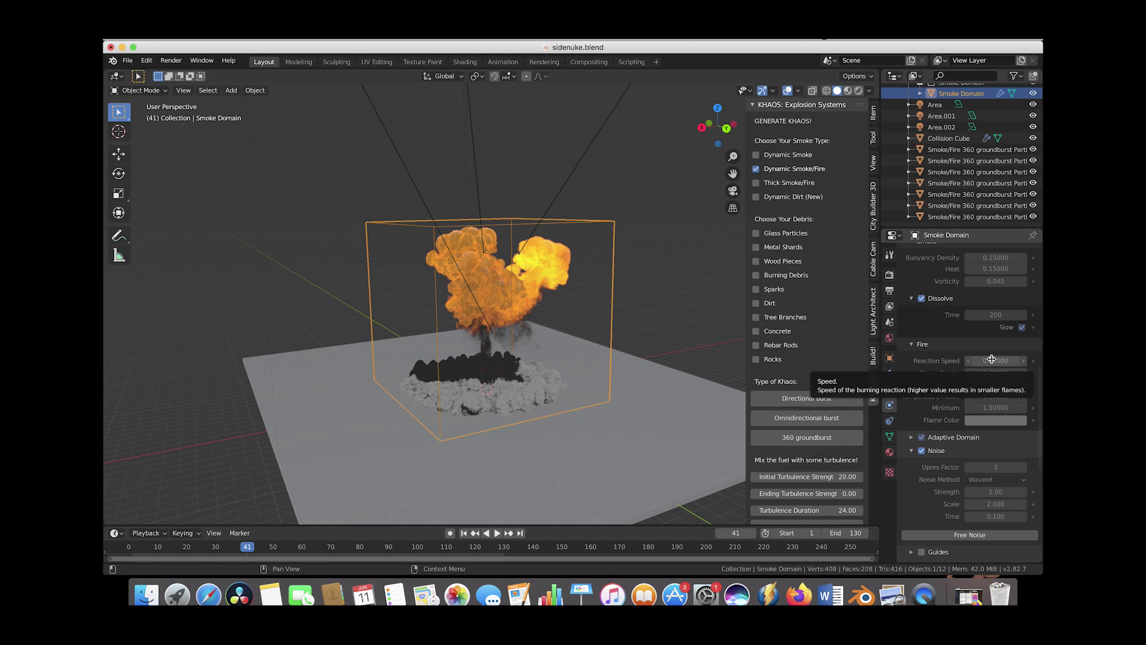
{"action": "left_click", "coordinate": [465, 62]}
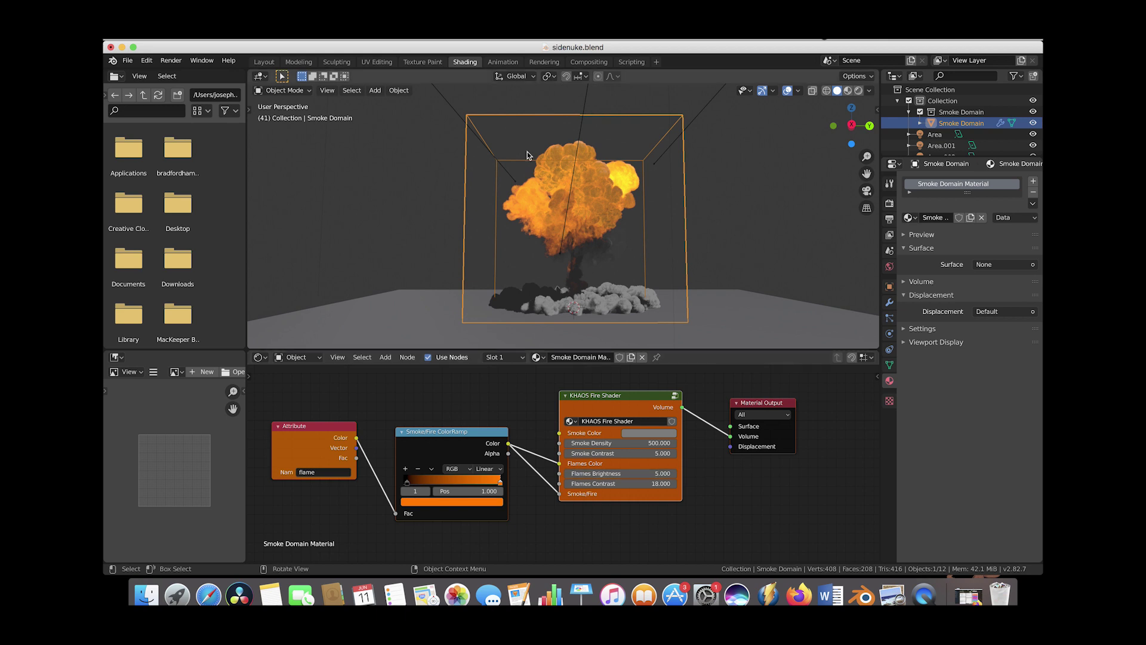
Deselect the smoke domain and switch the viewport to Rendered shading to preview the explosion
{"action": "left_click", "coordinate": [626, 263]}
{"action": "key", "text": "XF86MonBrightnessUp"}
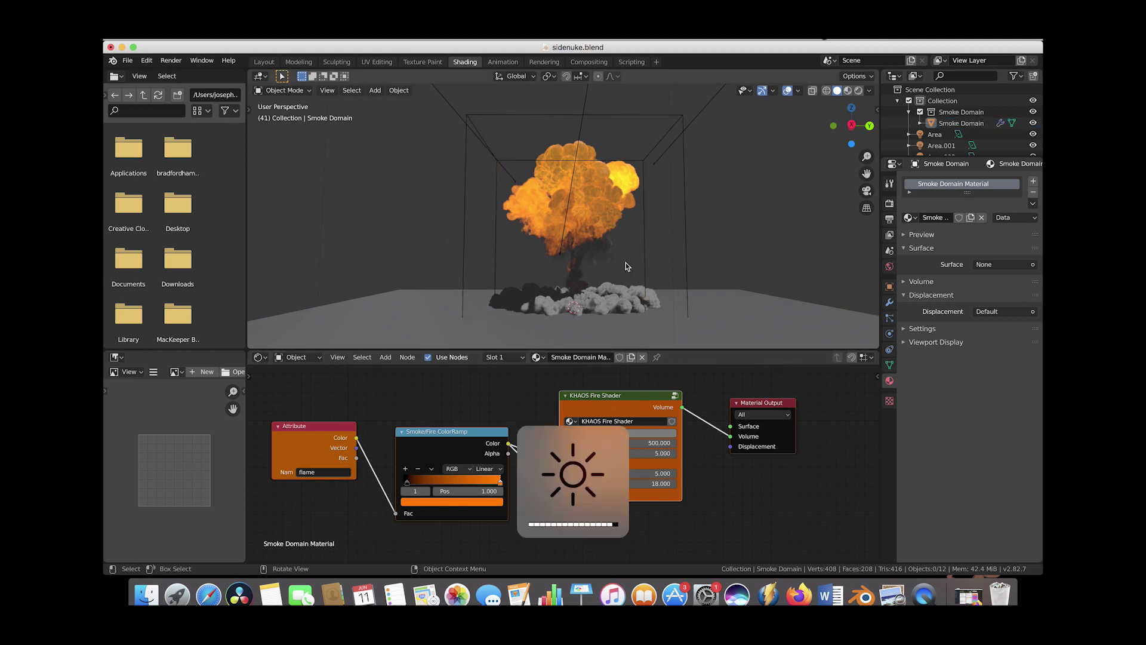
{"action": "key", "text": "z"}
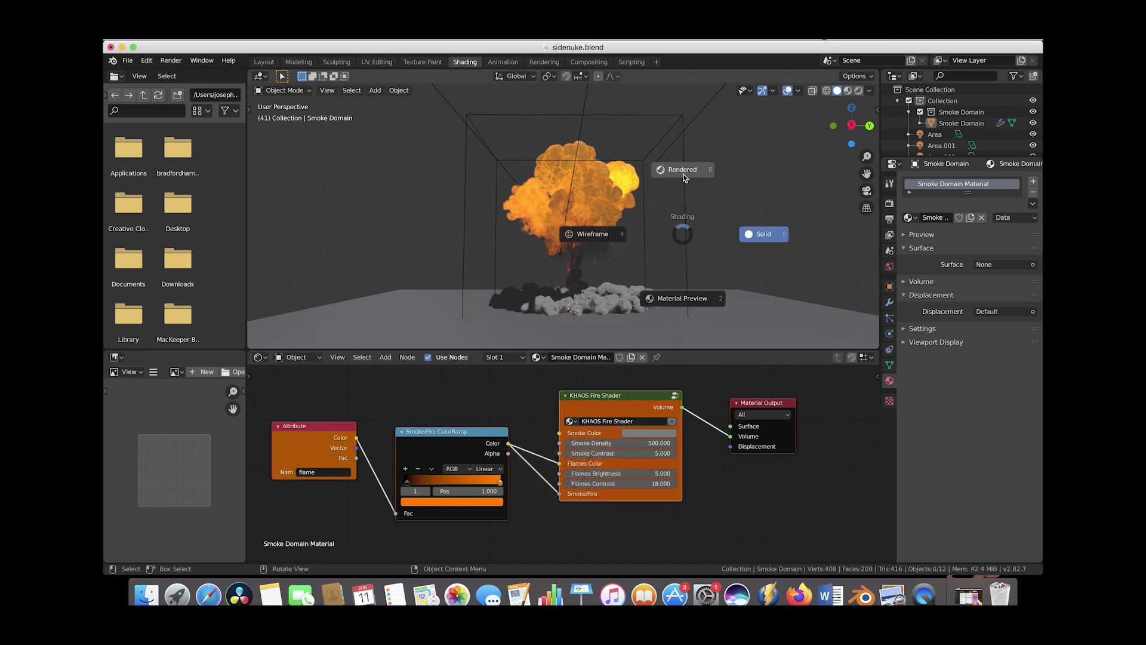
{"action": "left_click", "coordinate": [681, 171]}
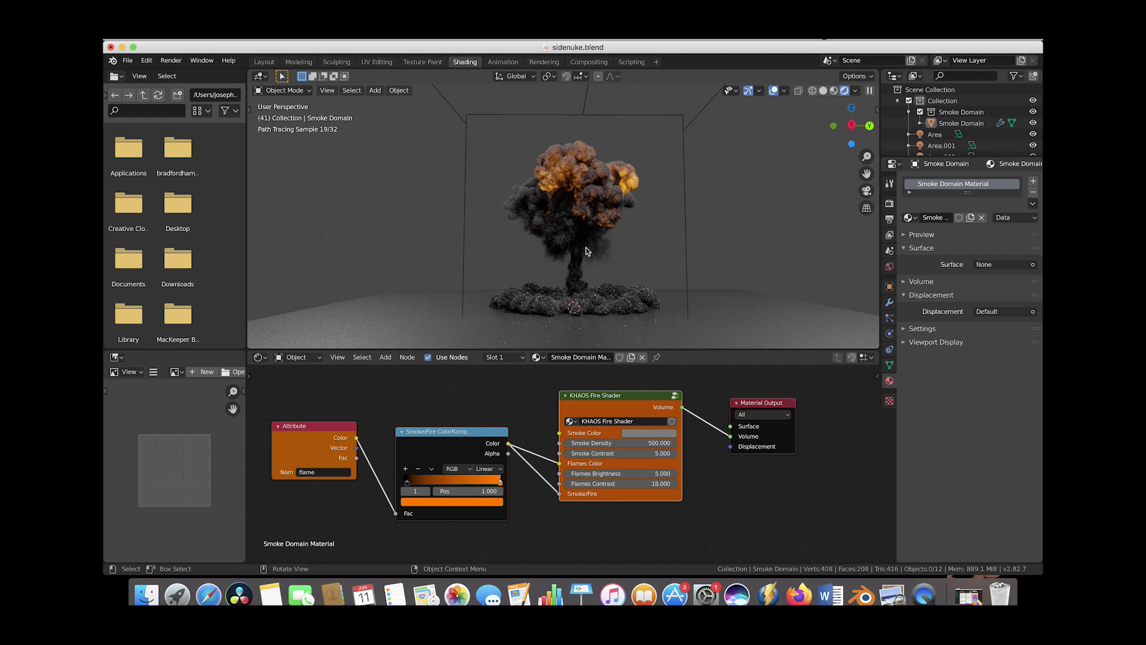
{"action": "scroll", "coordinate": [603, 442], "scroll_direction": "right", "scroll_amount": 2}
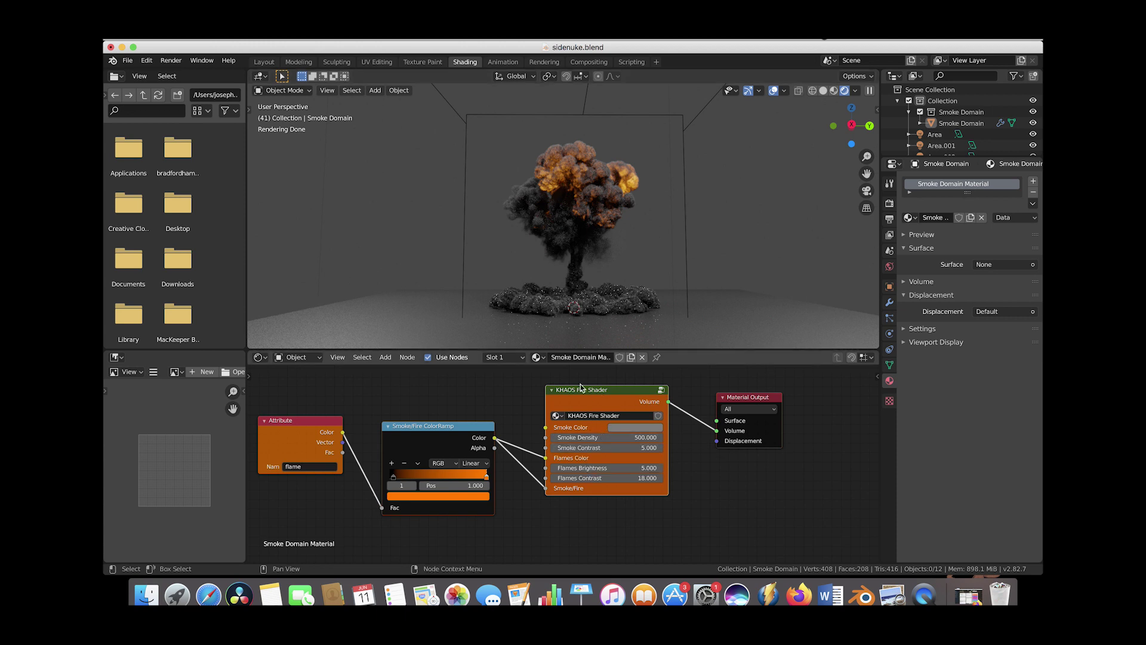
Let the viewport path tracing of the dense dark smoke reach Rendering Done
{"action": "key", "text": "XF86MonBrightnessUp"}
{"action": "scroll", "coordinate": [600, 485], "scroll_direction": "down", "scroll_amount": 2}
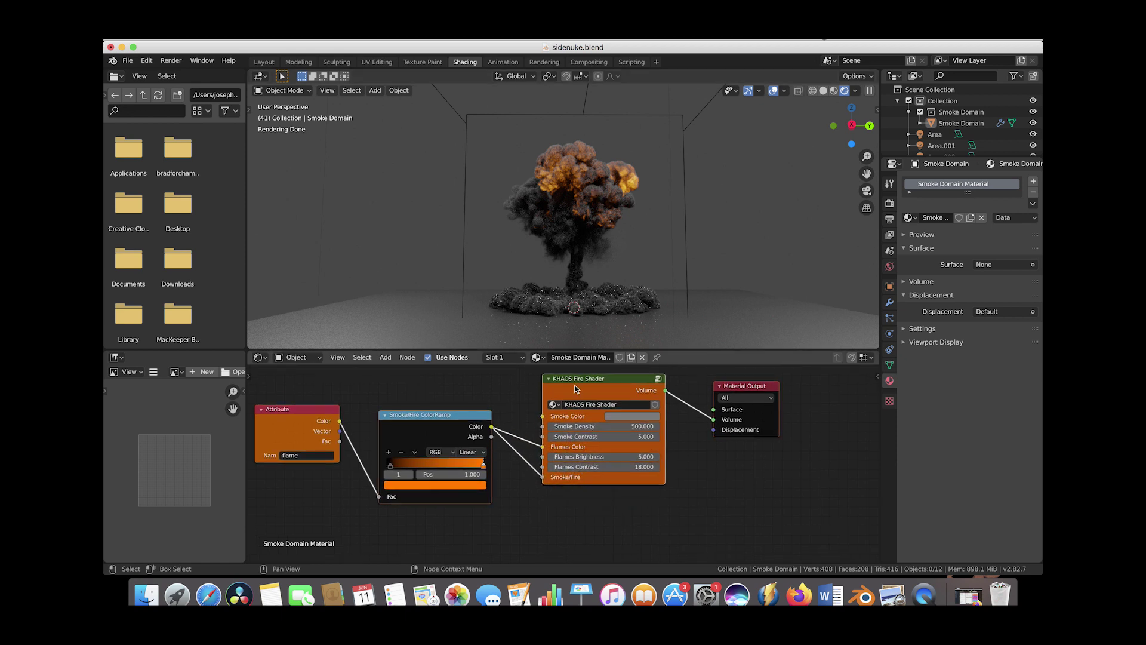
{"action": "key", "text": "z"}
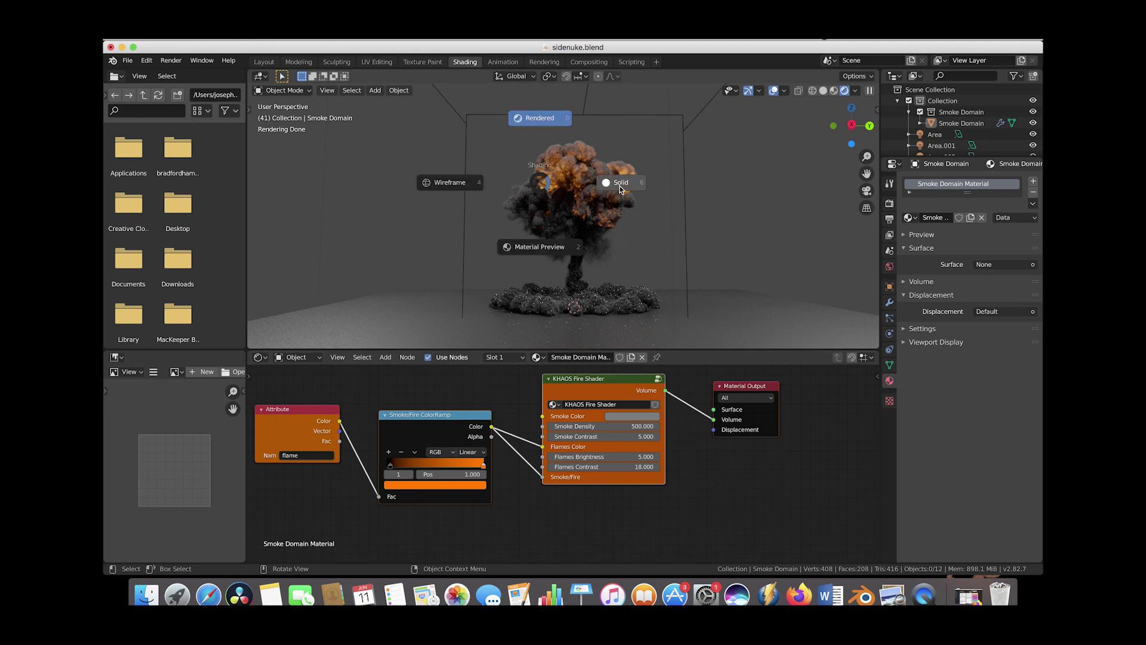
{"action": "left_click", "coordinate": [620, 189]}
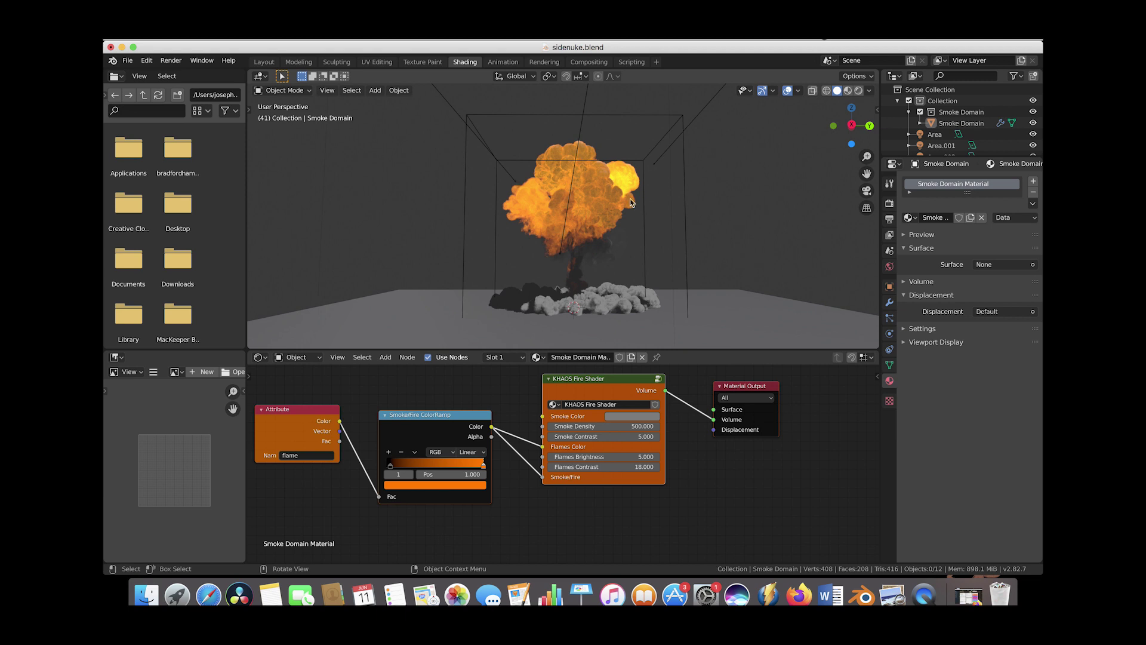
{"action": "key", "text": "z"}
{"action": "key", "text": "z"}
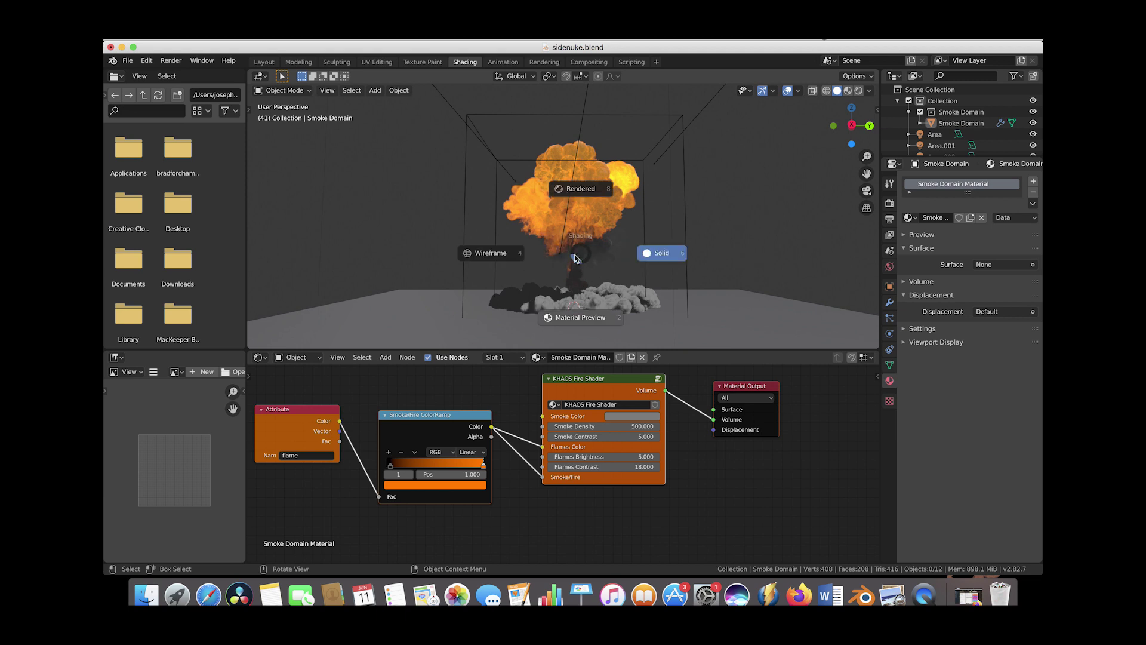
{"action": "left_click", "coordinate": [581, 188]}
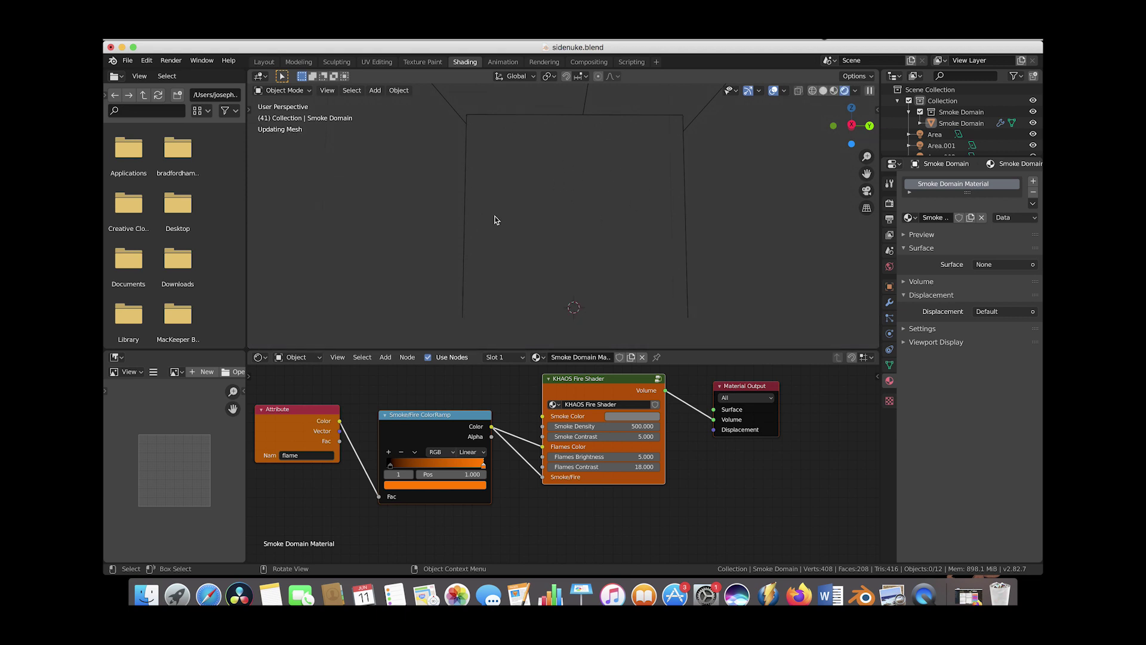
{"action": "middle_click_drag", "start_coordinate": [584, 449], "coordinate": [580, 467]}
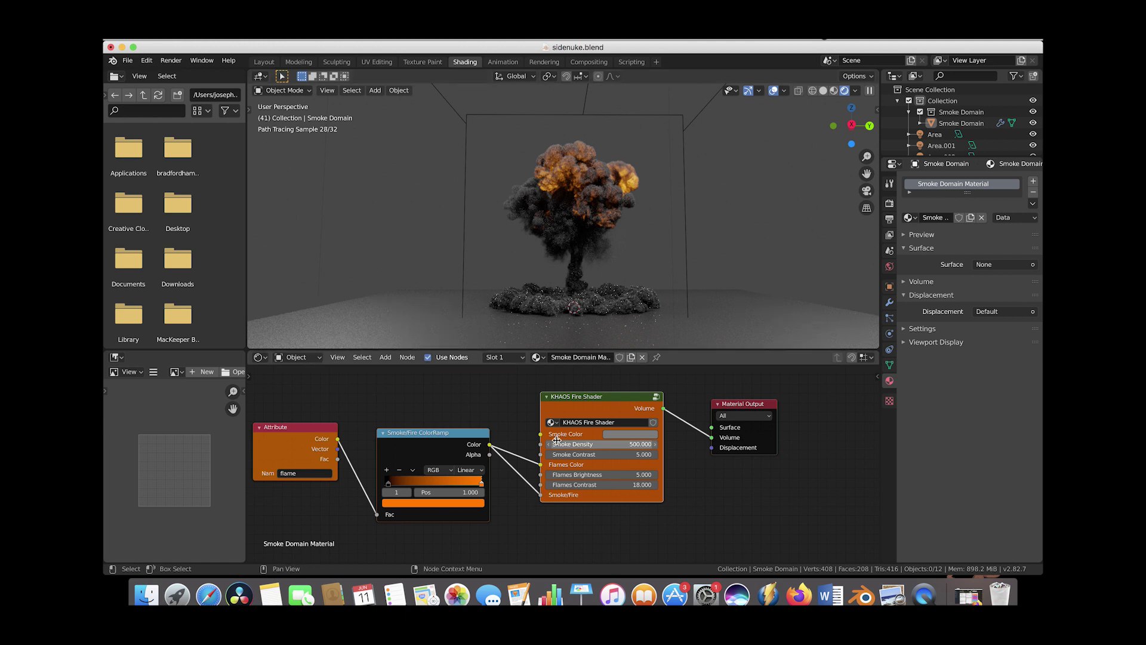
{"action": "left_click", "coordinate": [609, 484]}
{"action": "type", "text": "0"}
{"action": "key", "text": "Return"}
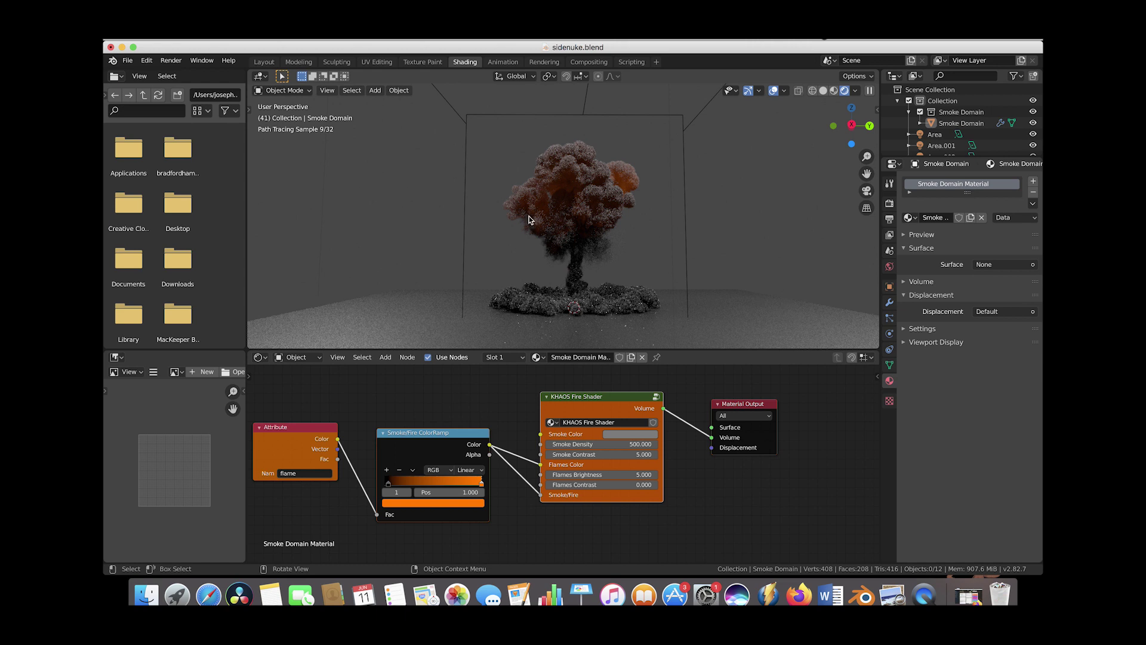
{"action": "left_click", "coordinate": [622, 474]}
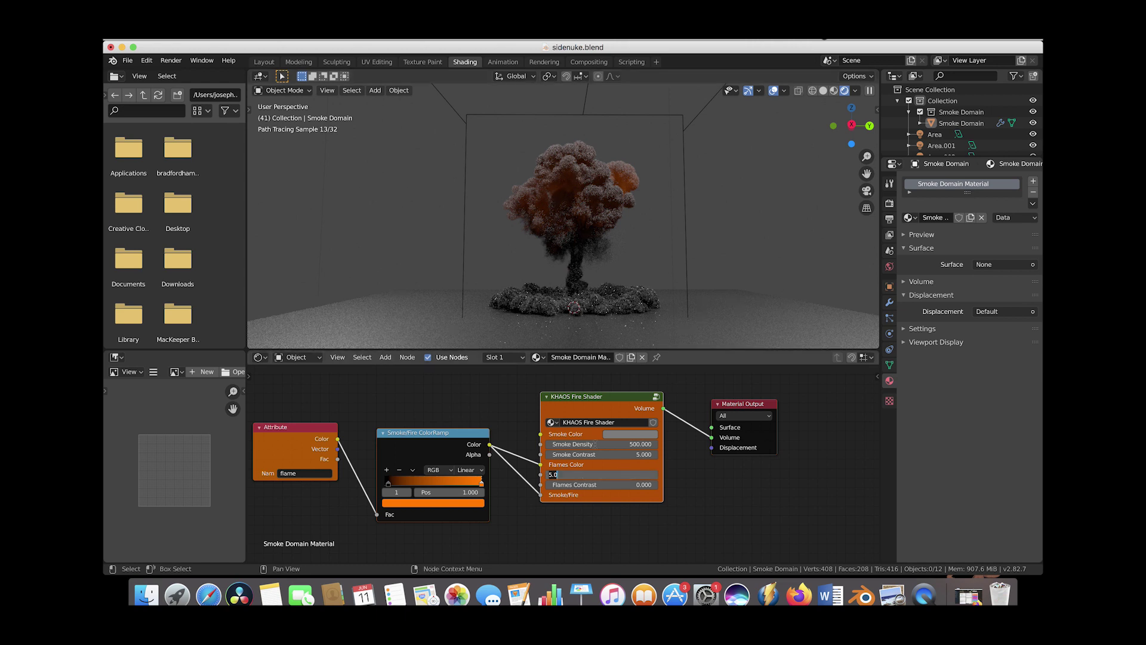
{"action": "key", "text": "BackSpace"}
{"action": "type", "text": "268"}
{"action": "key", "text": "Return"}
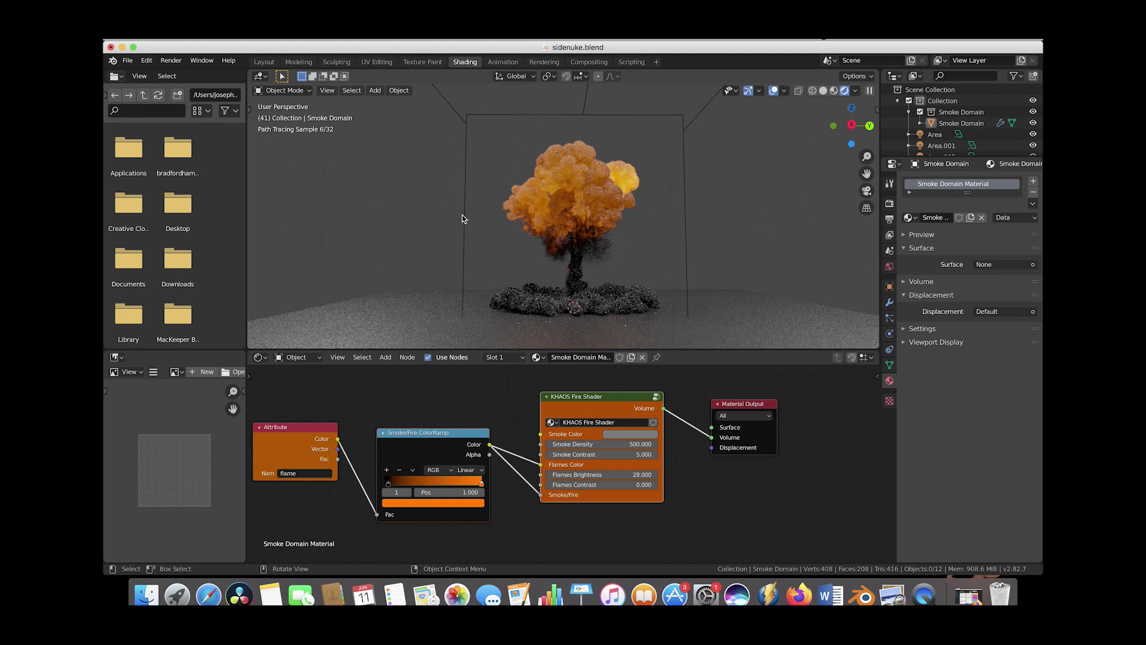
Try Flames Contrast 5, return it to 0, and set Flames Brightness to 0
{"action": "key", "text": "super+shift+z"}
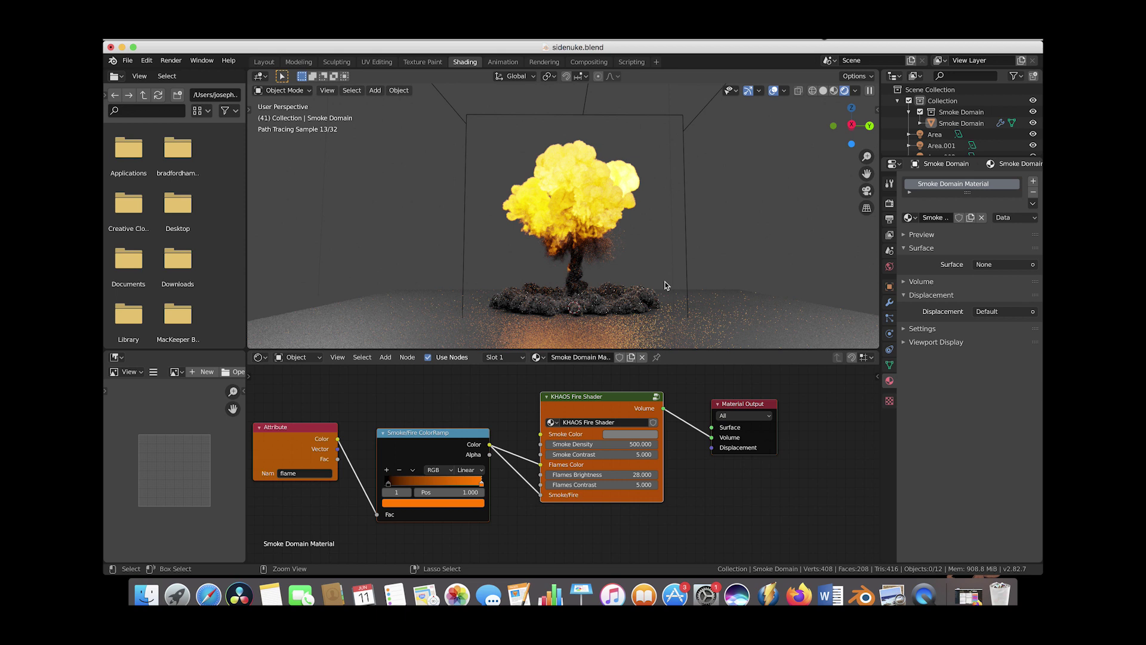
{"action": "left_click_drag", "start_coordinate": [651, 484], "coordinate": [573, 484]}
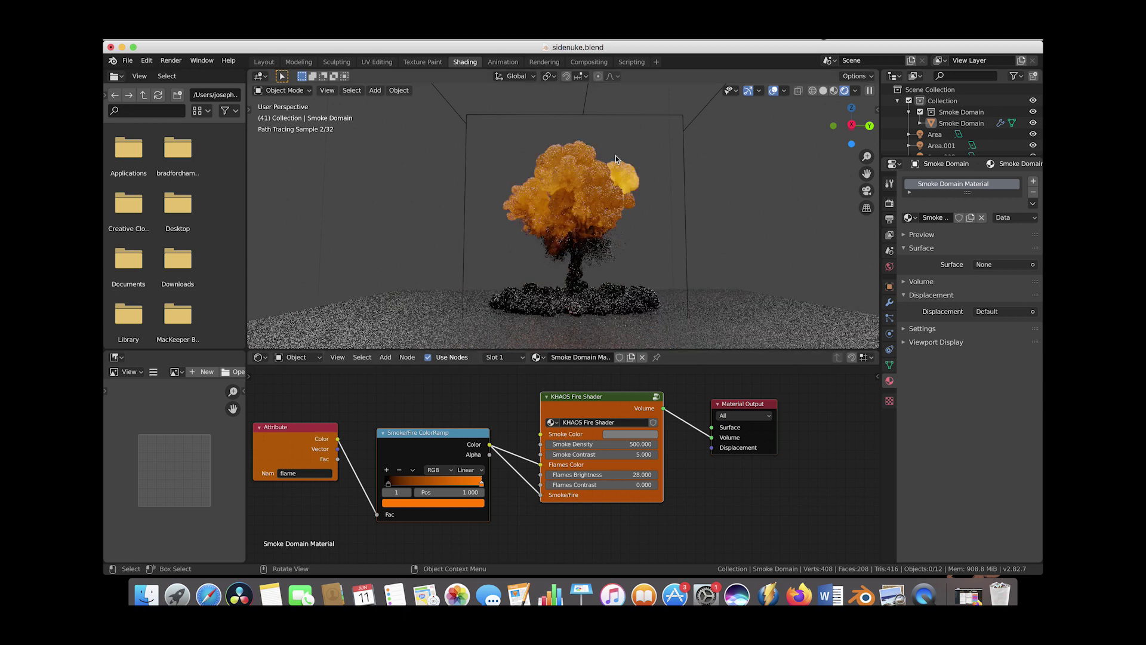
{"action": "left_click", "coordinate": [602, 474]}
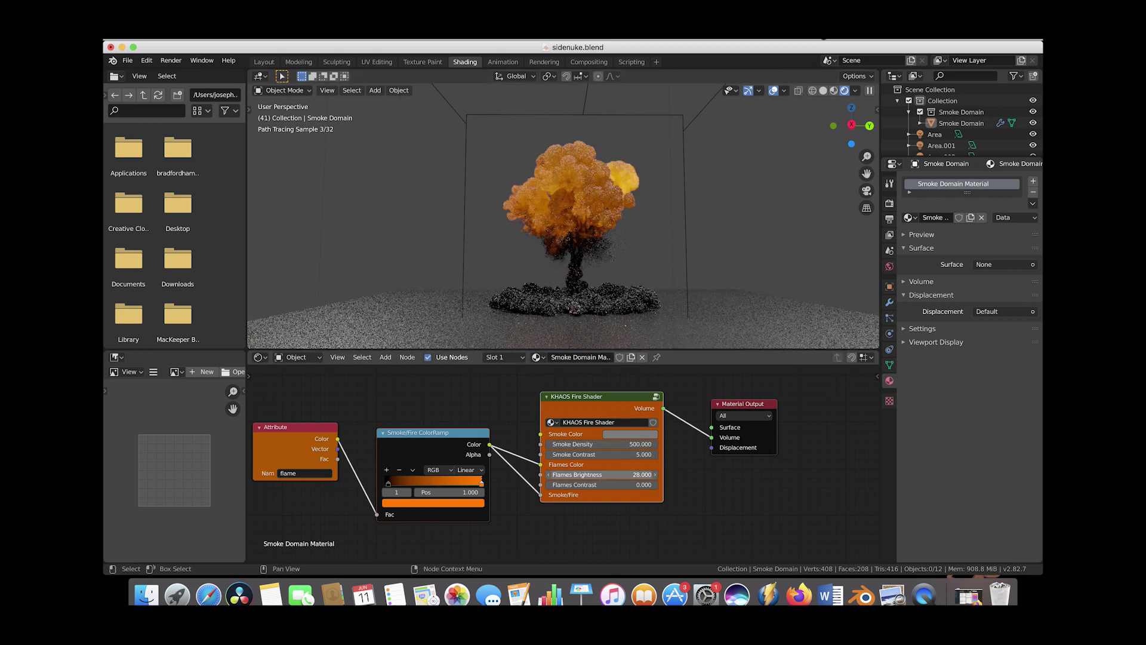
{"action": "type", "text": "0"}
{"action": "left_click", "coordinate": [607, 485]}
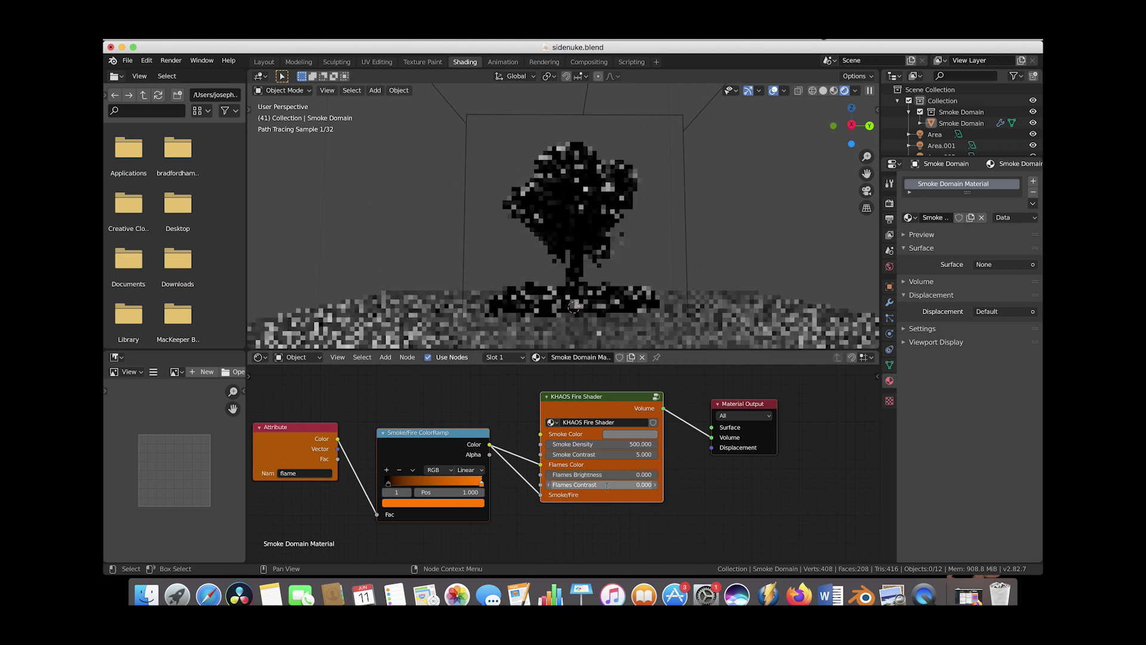
{"action": "key", "text": "Return"}
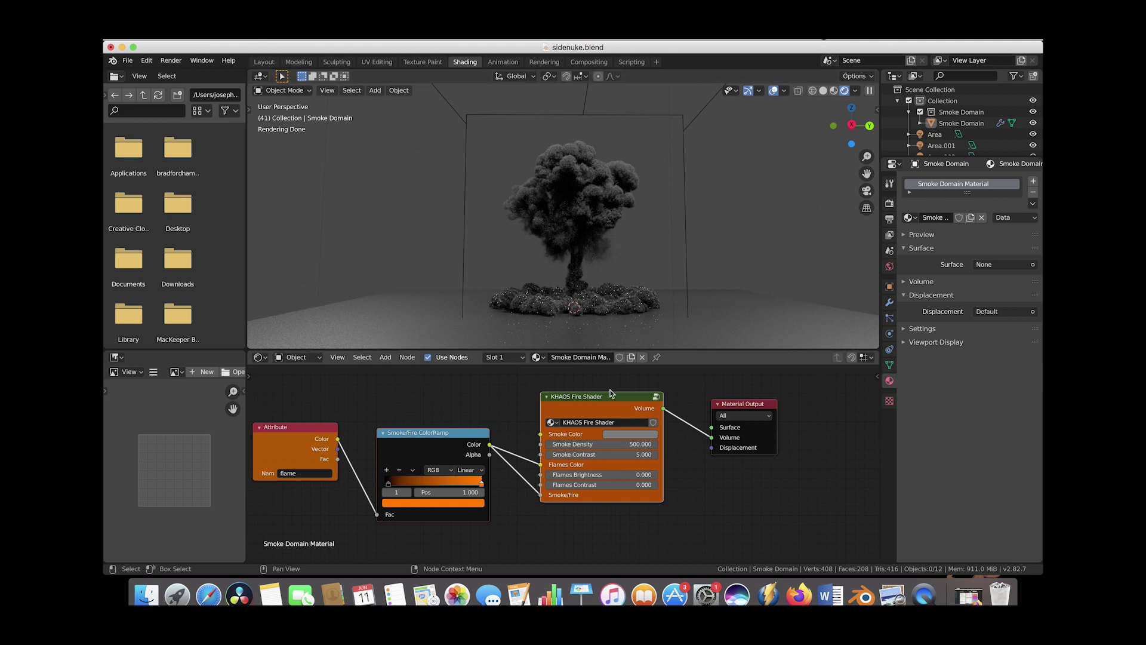
Step Flames Brightness through 2 and 3 up to 5, then select the Smoke Domain
{"action": "left_click", "coordinate": [611, 476]}
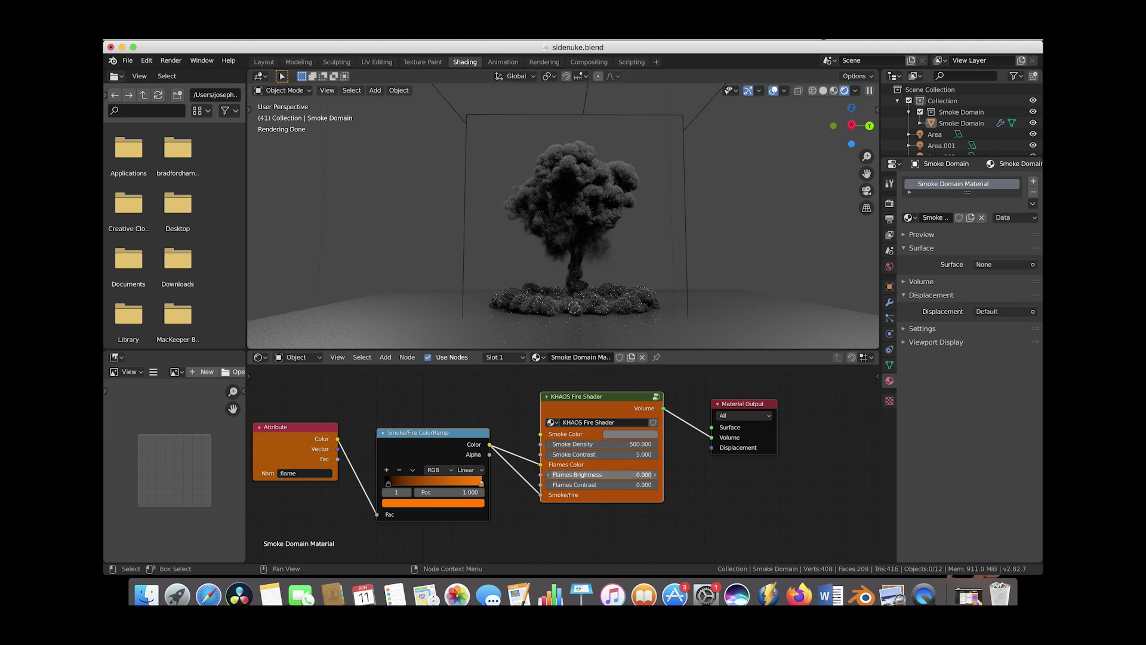
{"action": "type", "text": "2"}
{"action": "key", "text": "Return"}
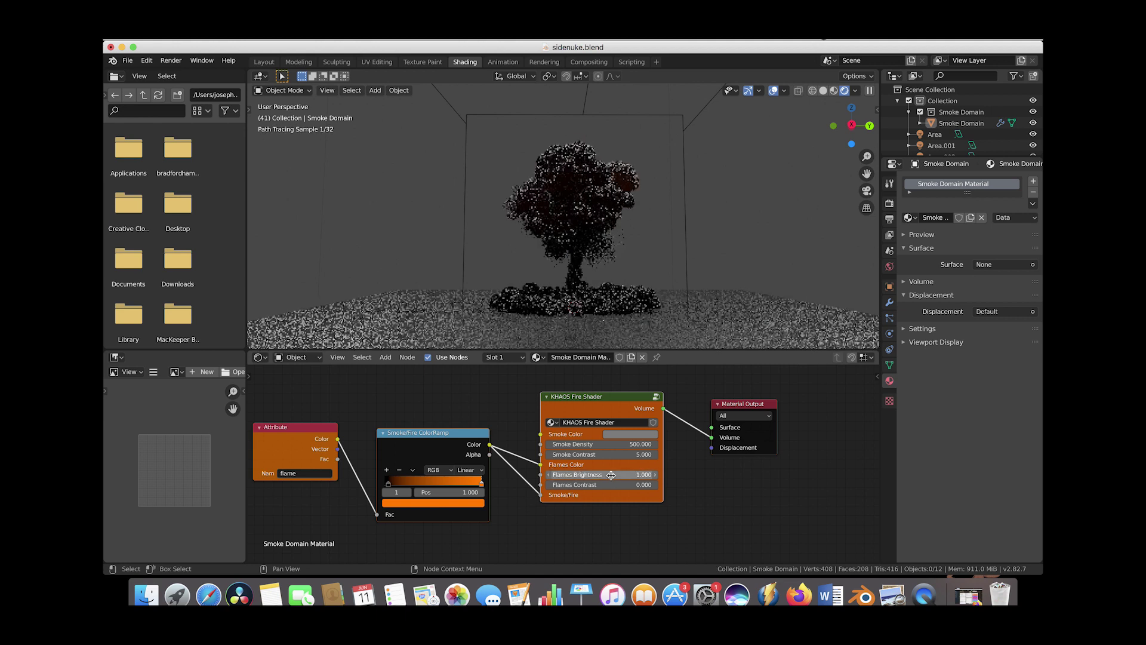
{"action": "left_click", "coordinate": [612, 476]}
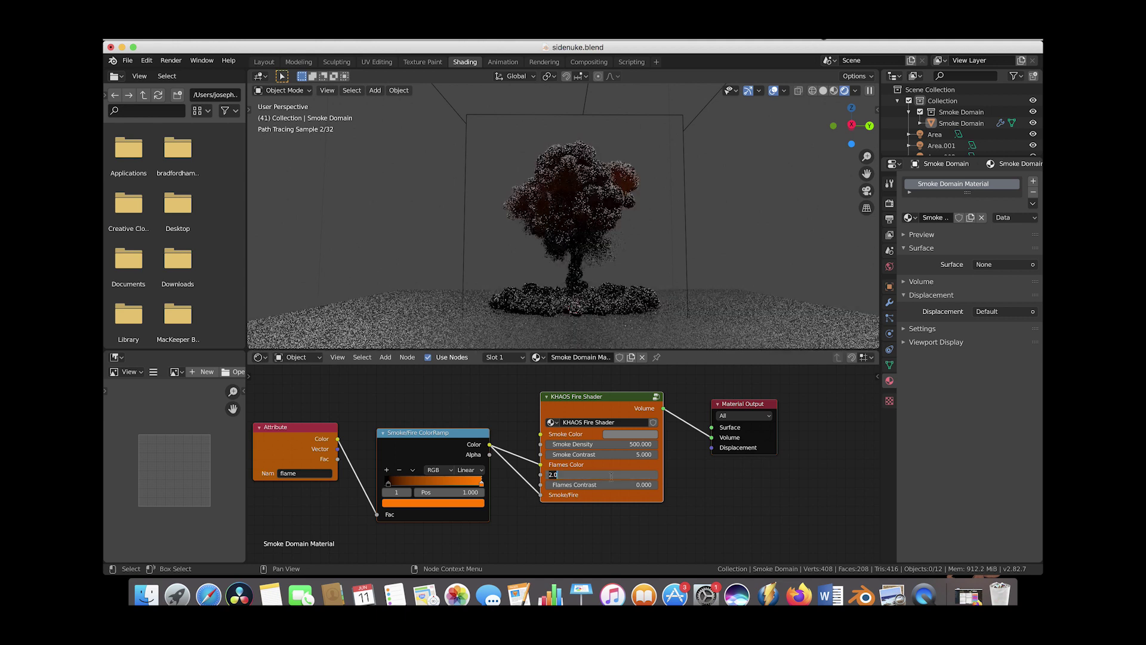
{"action": "type", "text": "3"}
{"action": "key", "text": "Return"}
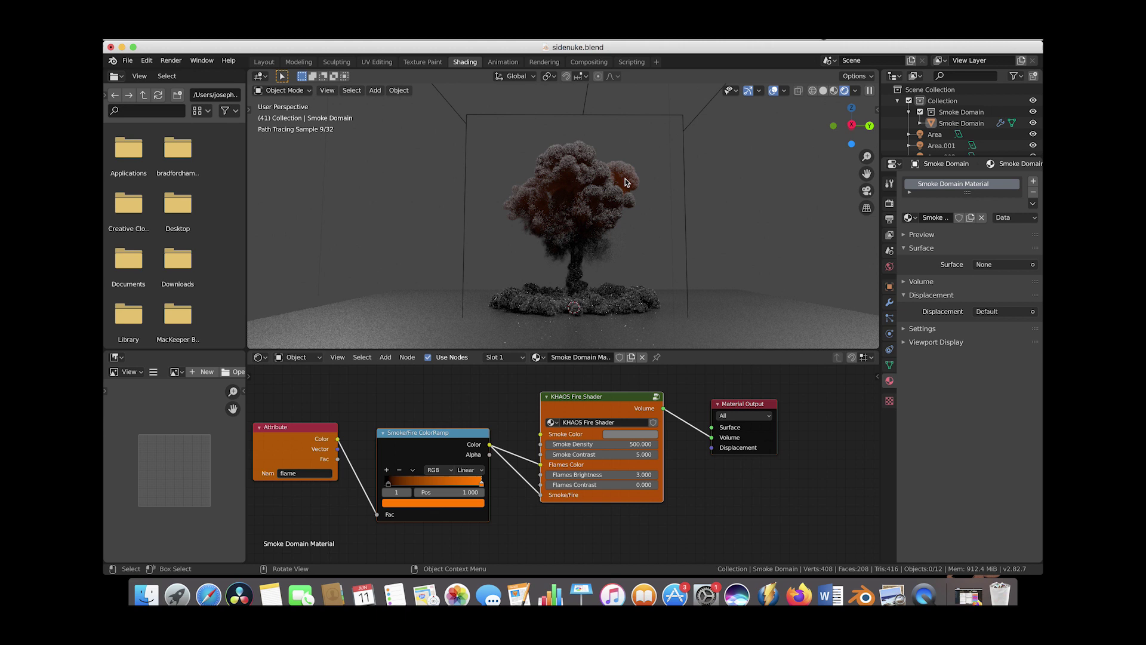
{"action": "left_click", "coordinate": [601, 474]}
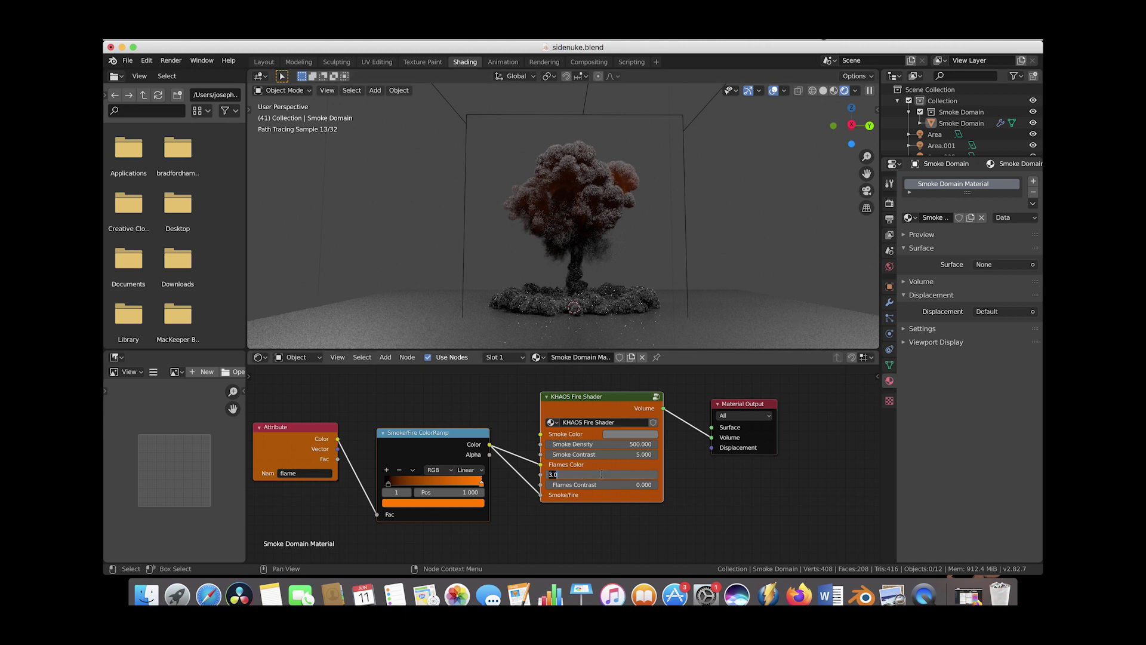
{"action": "type", "text": "5"}
{"action": "key", "text": "Return"}
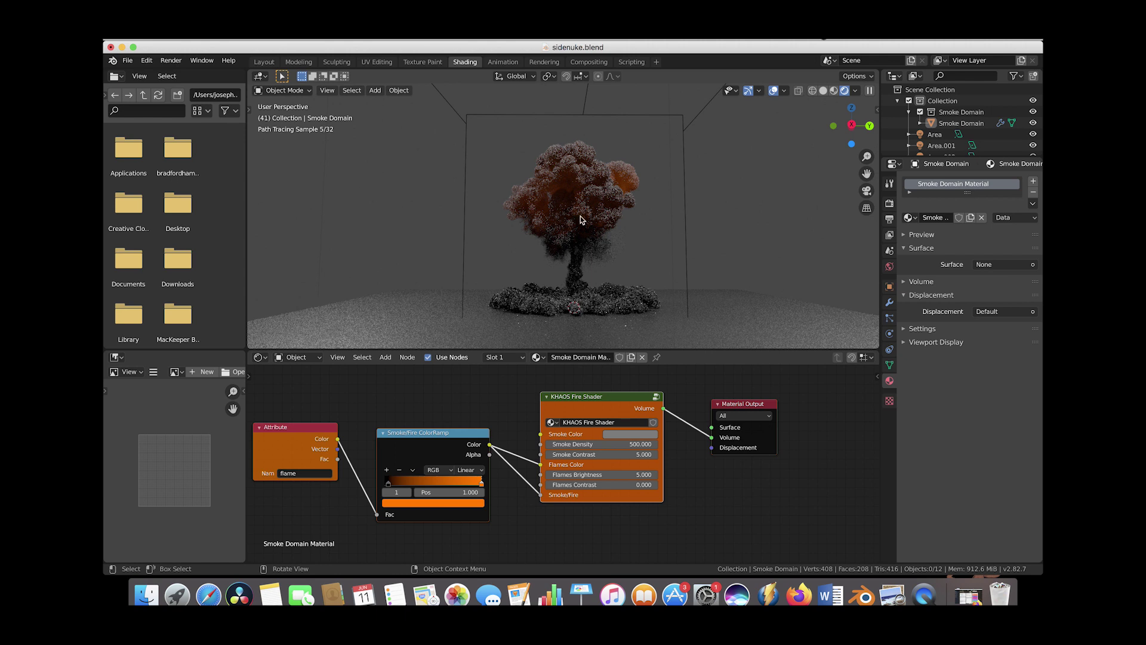
{"action": "left_click", "coordinate": [602, 305]}
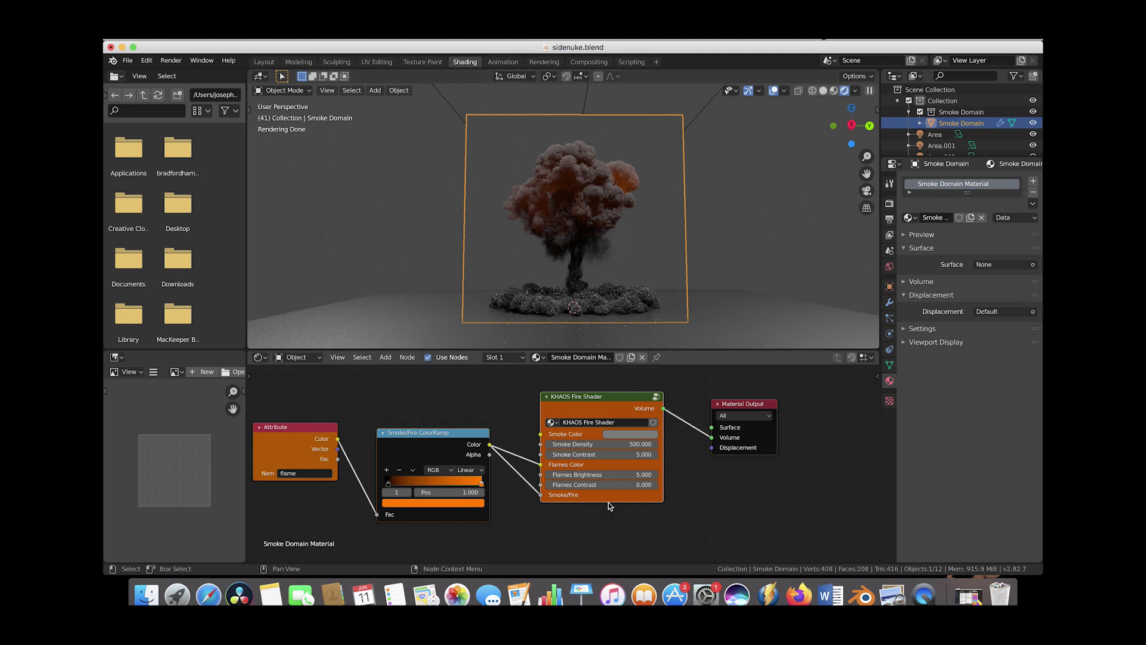
Set the KHAOS Fire Shader to Flames Brightness 6 and Flames Contrast 10
{"action": "double_click", "coordinate": [626, 475]}
{"action": "type", "text": "6"}
{"action": "key", "text": "Return"}
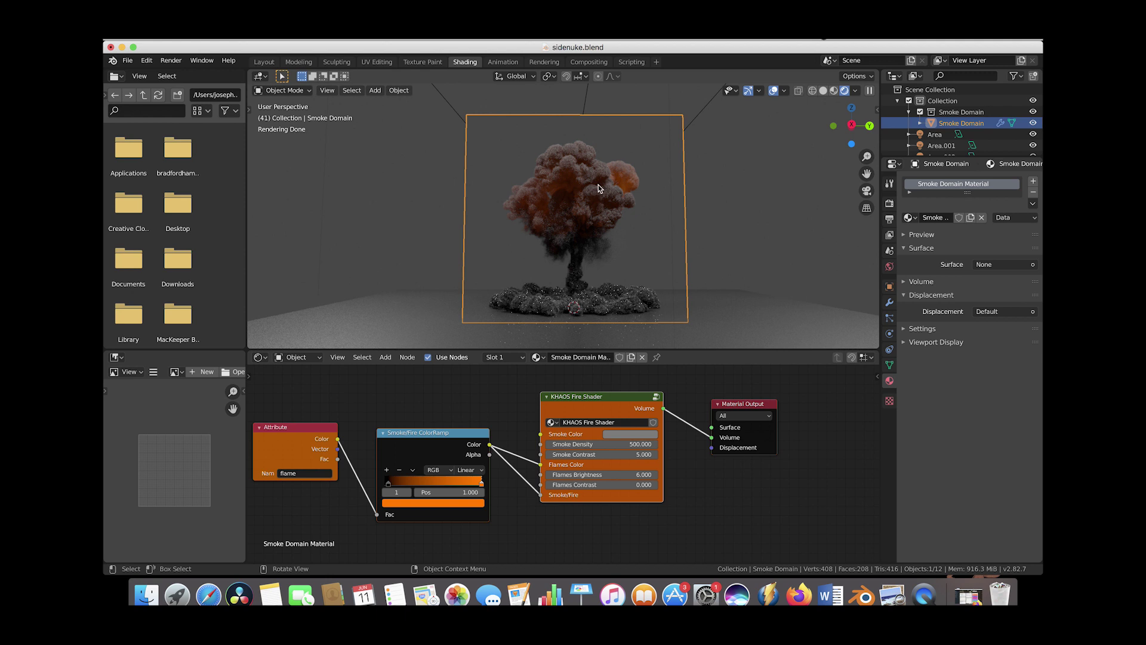
{"action": "left_click", "coordinate": [596, 484]}
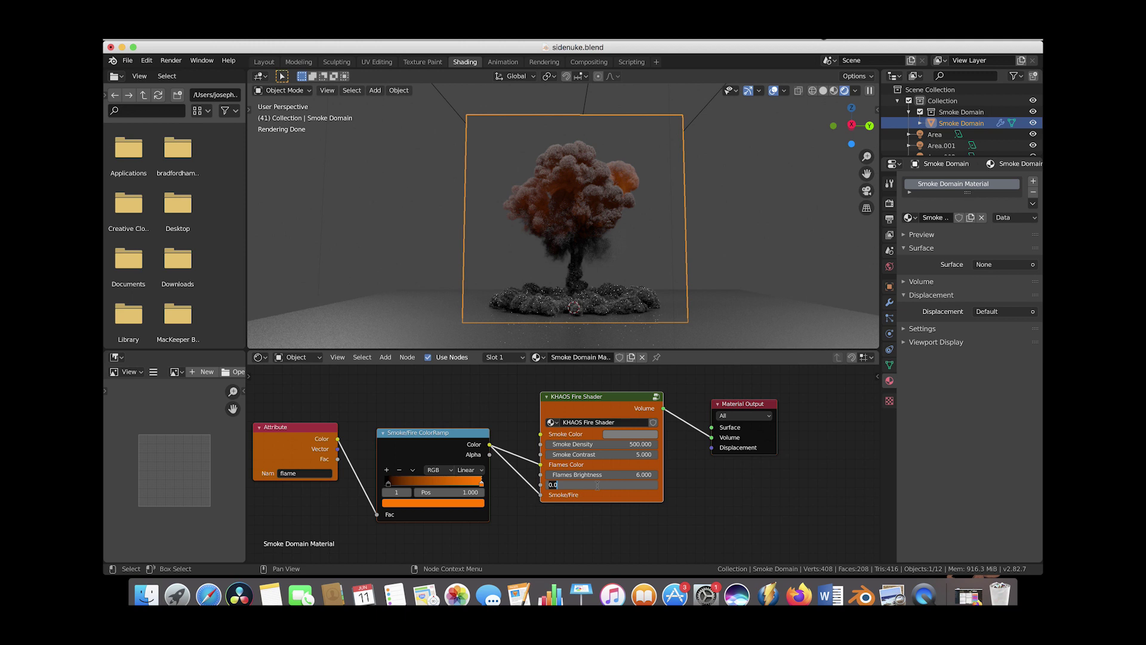
{"action": "type", "text": "10"}
{"action": "key", "text": "Return"}
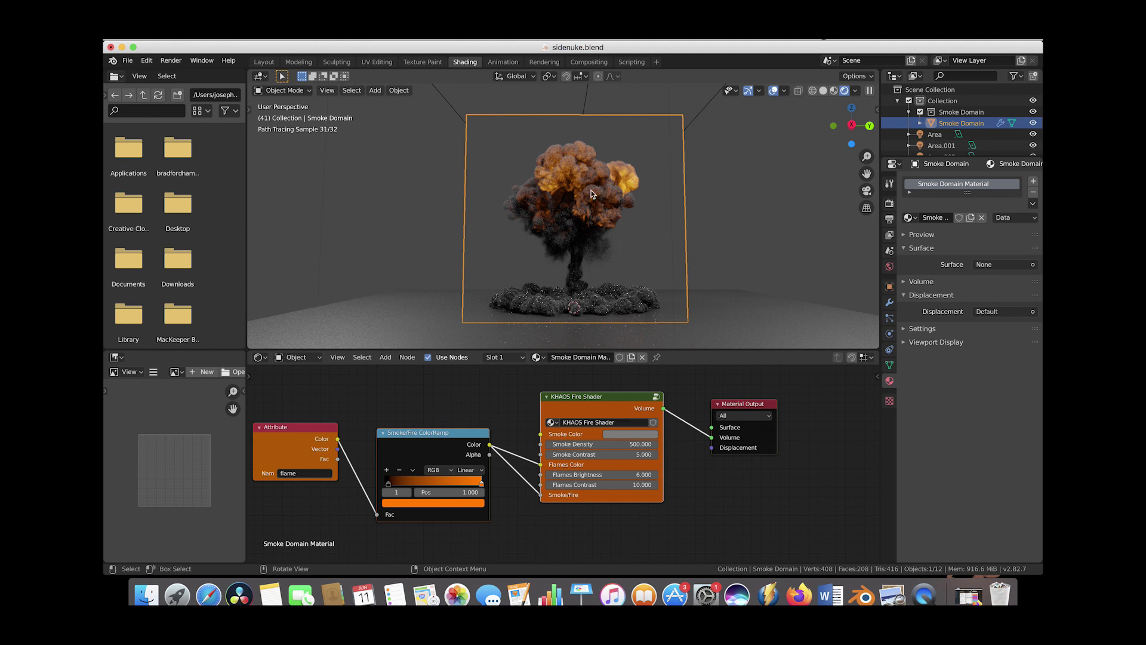
Try Flames Contrast at 20, then lower it to 16
{"action": "left_click", "coordinate": [620, 485]}
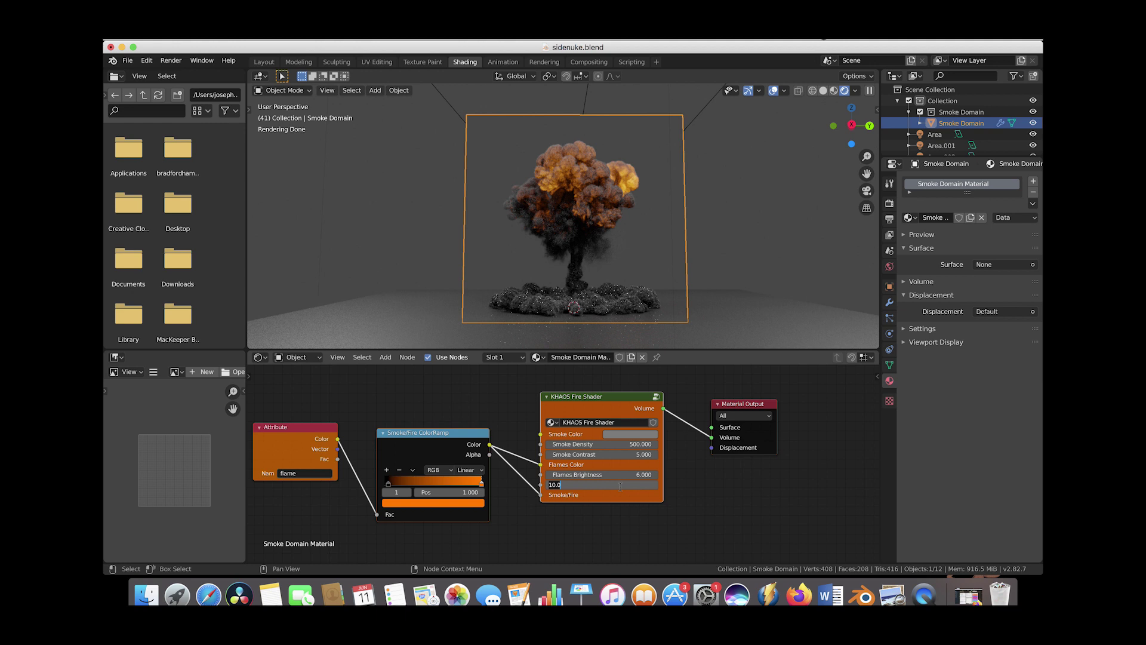
{"action": "type", "text": "20"}
{"action": "key", "text": "Return"}
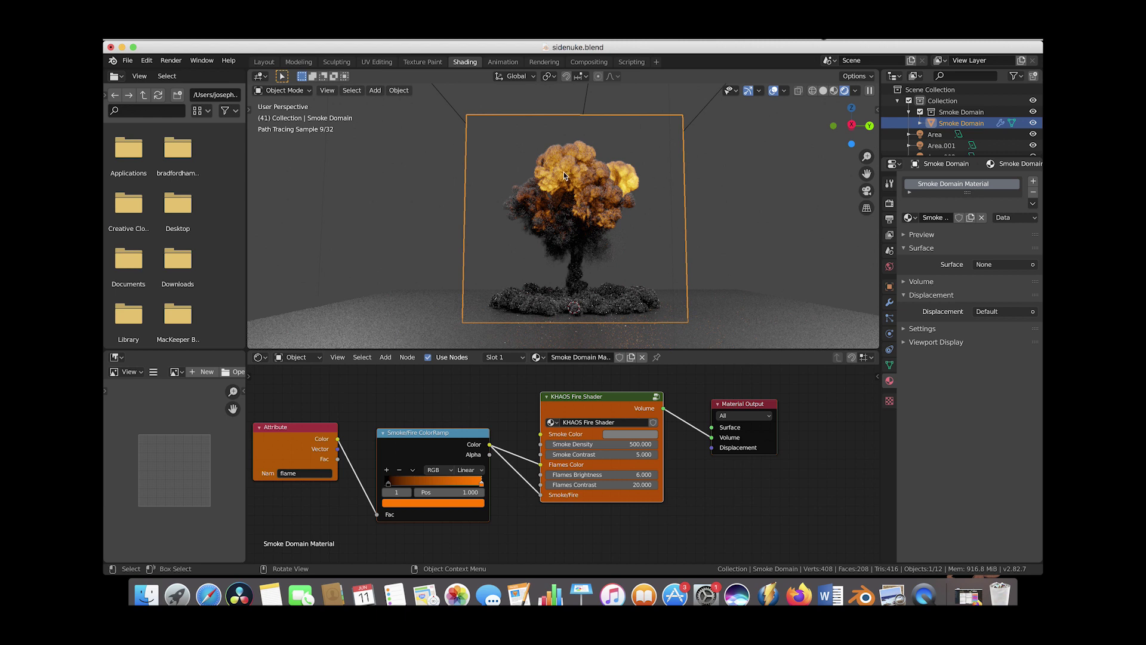
{"action": "double_click", "coordinate": [621, 485]}
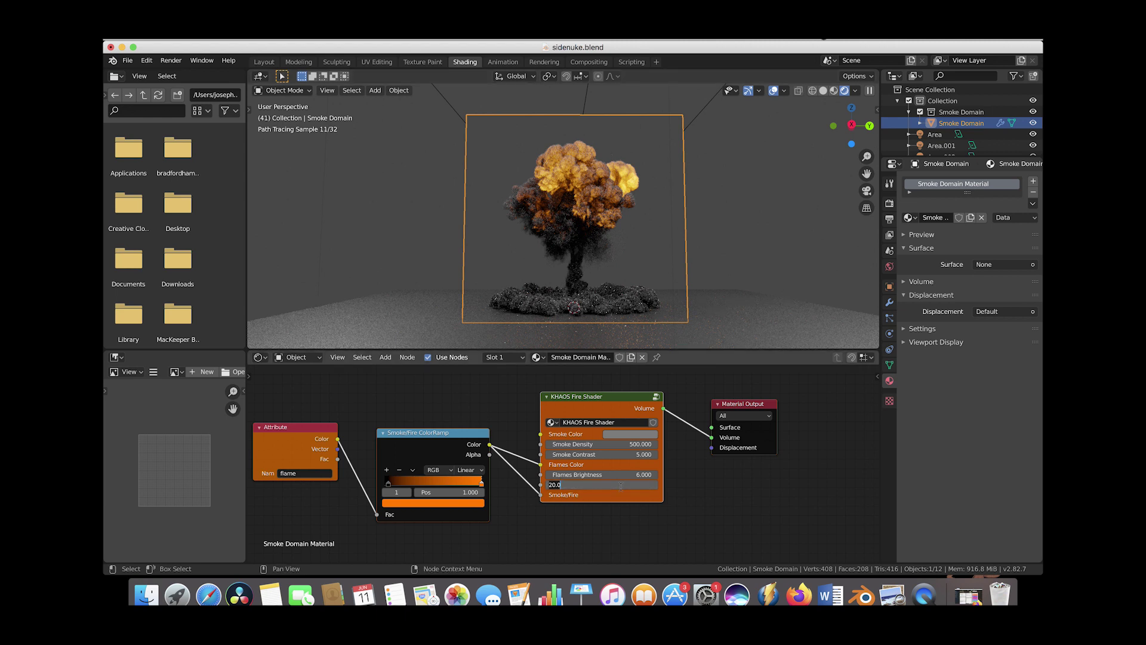
{"action": "type", "text": "16"}
{"action": "key", "text": "Return"}
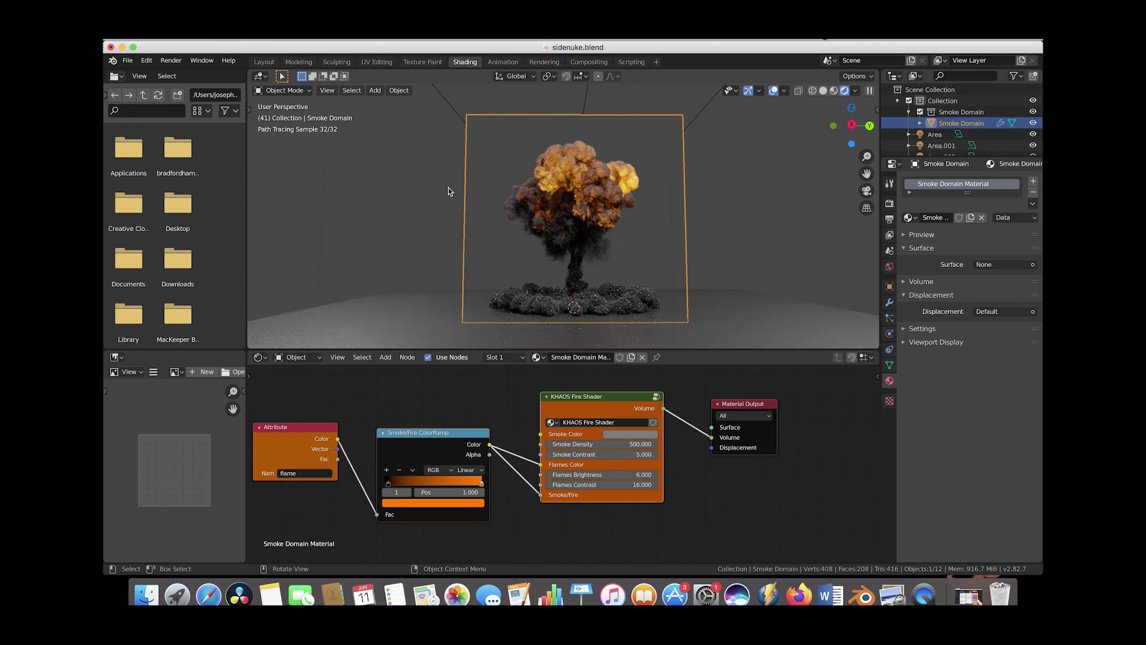
Deselect the smoke domain by clicking empty viewport space
{"action": "left_click", "coordinate": [391, 204]}
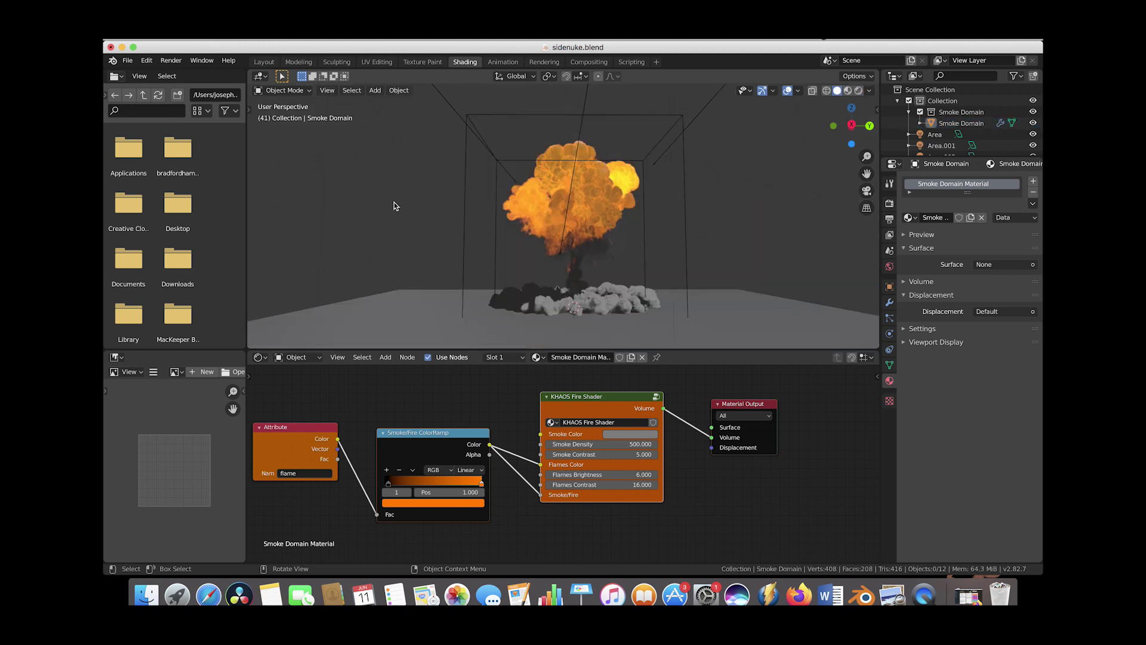